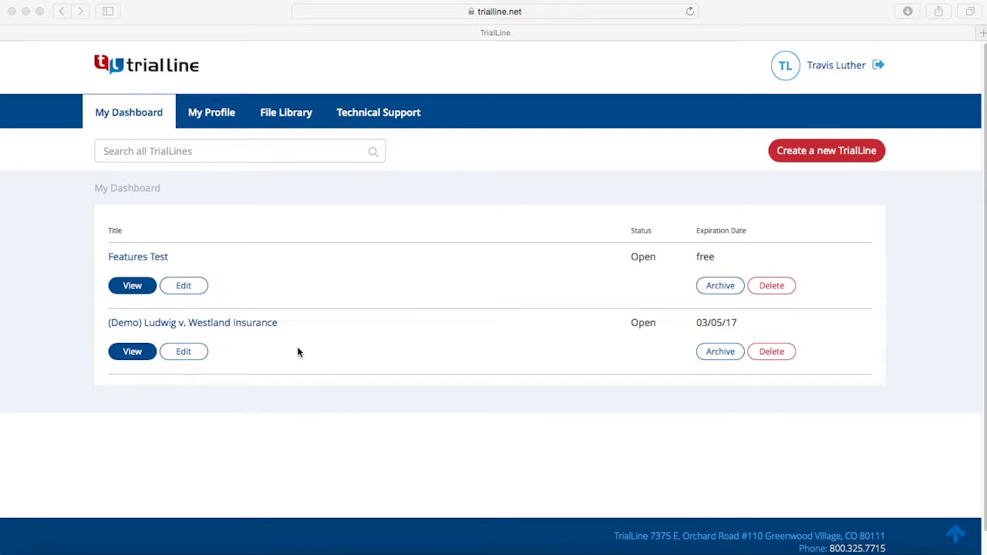
# Open the visual timeline of the demo Westland Insurance case from the dashboard.
pyautogui.click(126, 354)
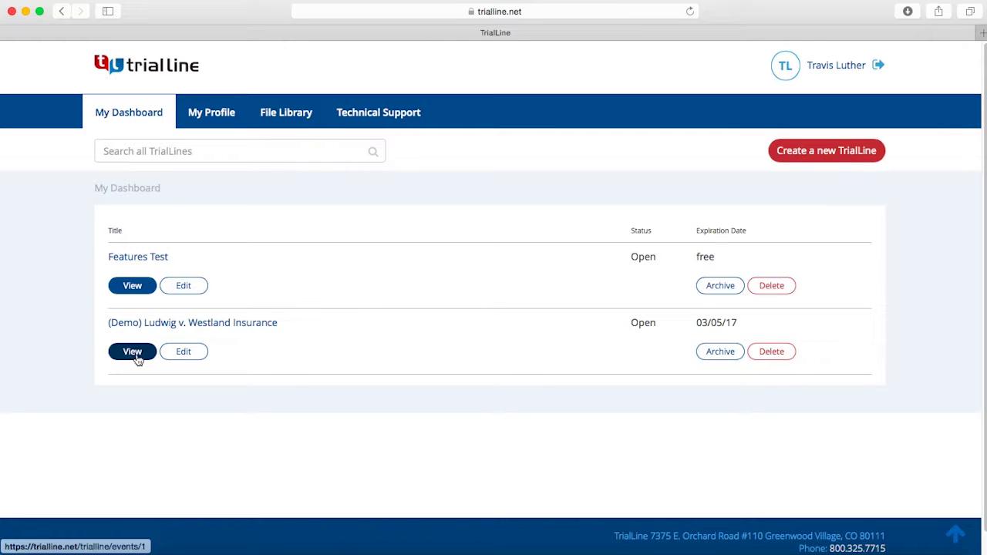
pyautogui.click(141, 354)
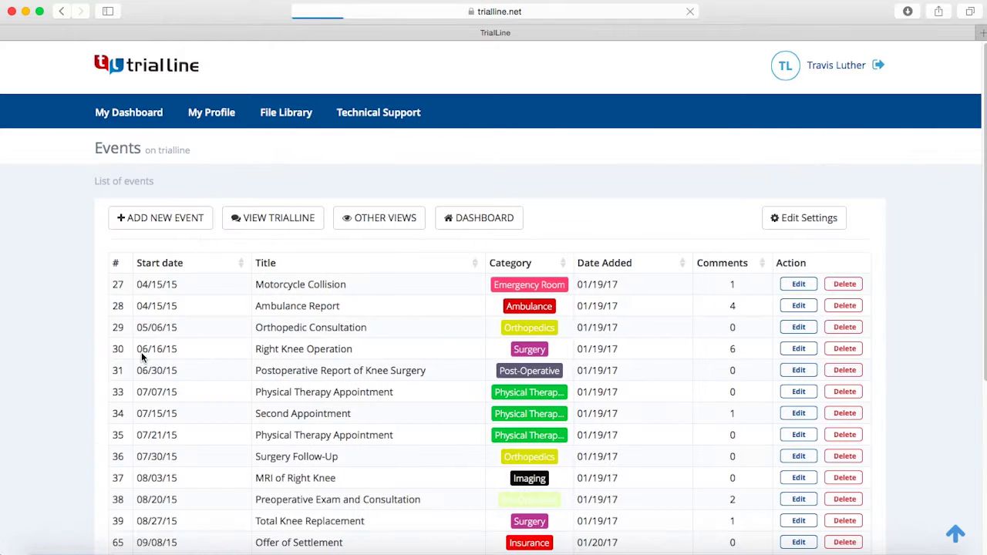
pyautogui.click(282, 220)
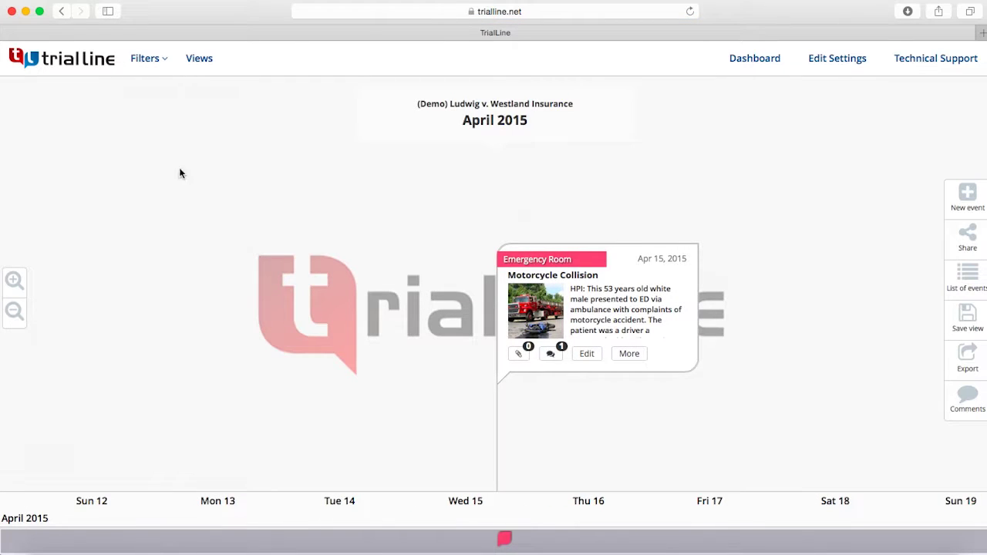
# Filter the demo case's timeline to show all event categories and look over the full range of its events.
pyautogui.click(145, 58)
pyautogui.doubleClick(16, 127)
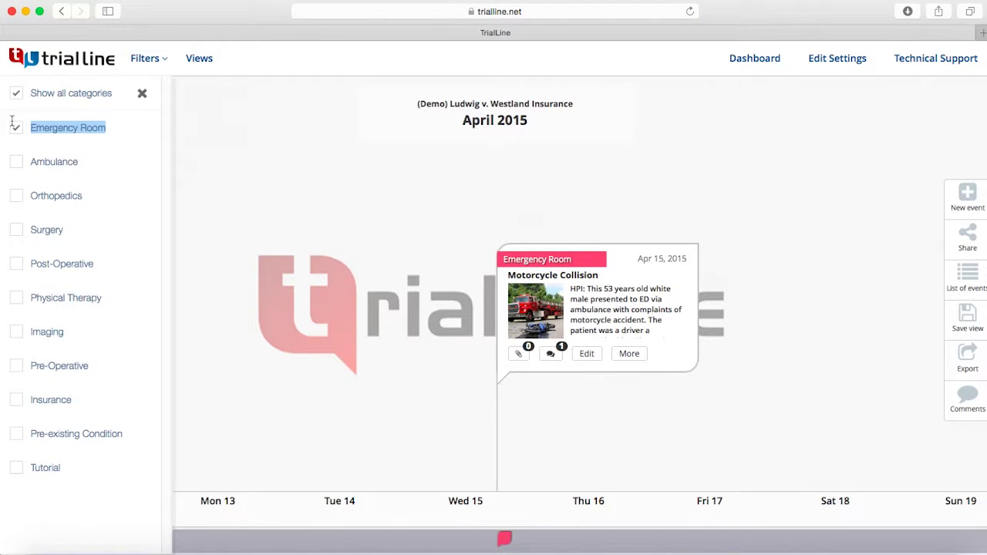
pyautogui.click(16, 128)
pyautogui.click(21, 96)
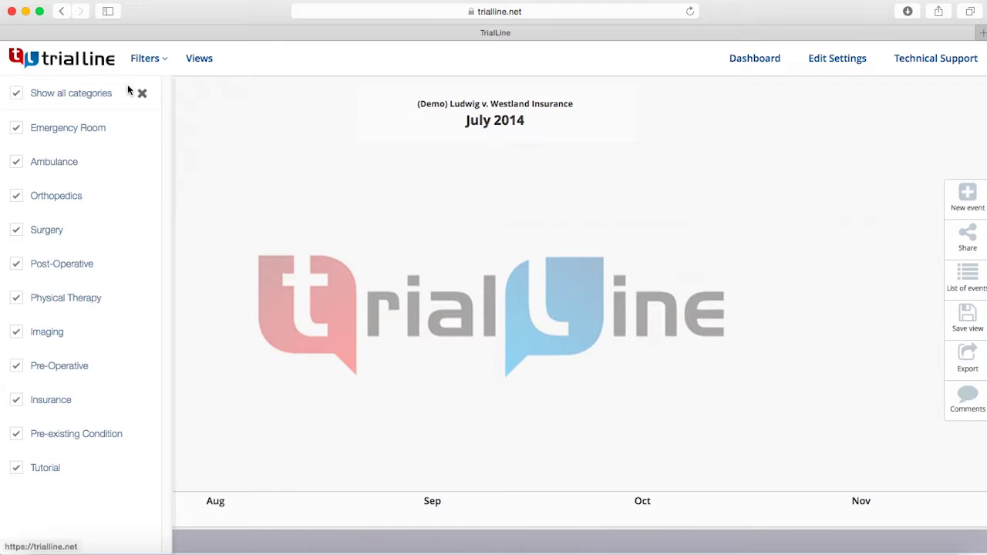
pyautogui.click(142, 94)
pyautogui.scroll(10, 143, 220)
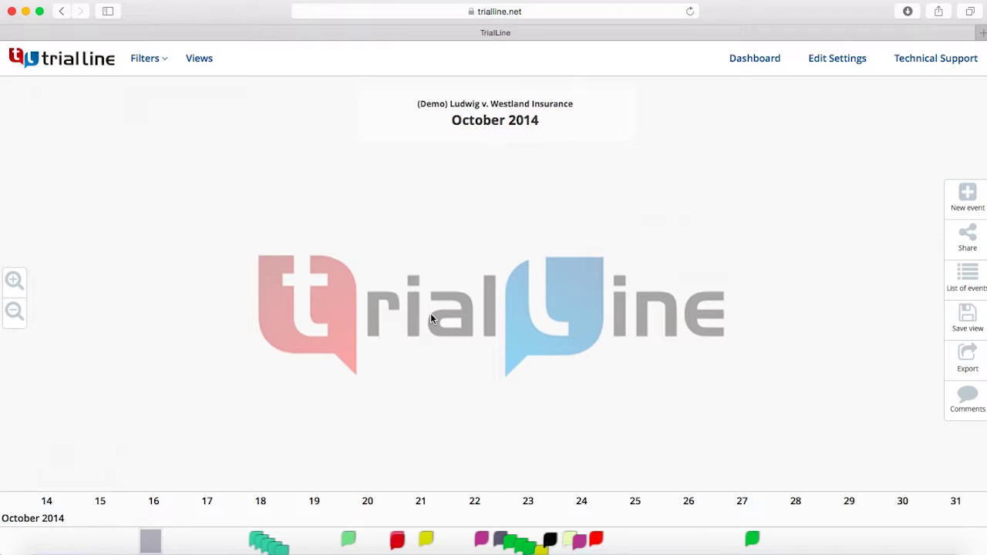
pyautogui.scroll(-10, 430, 313)
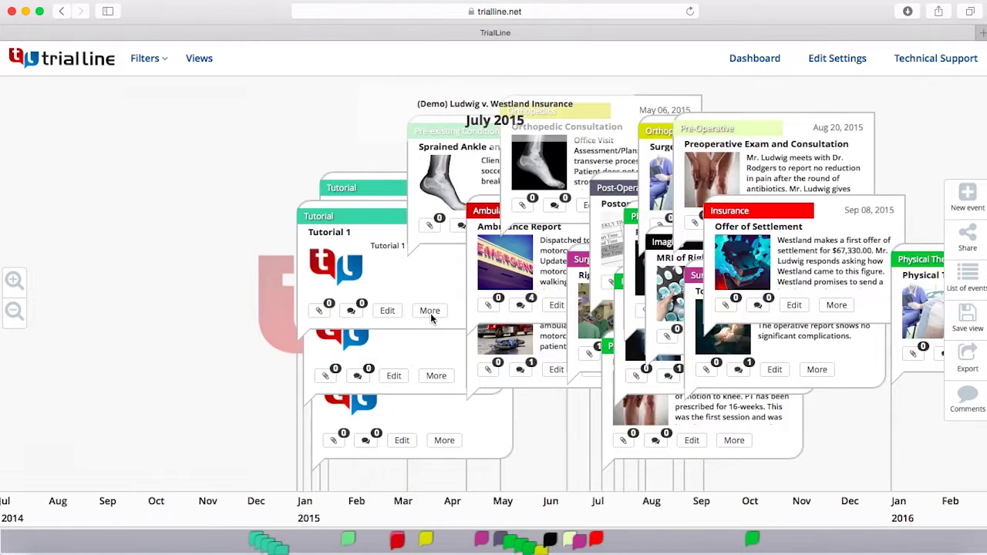
pyautogui.scroll(5, 430, 313)
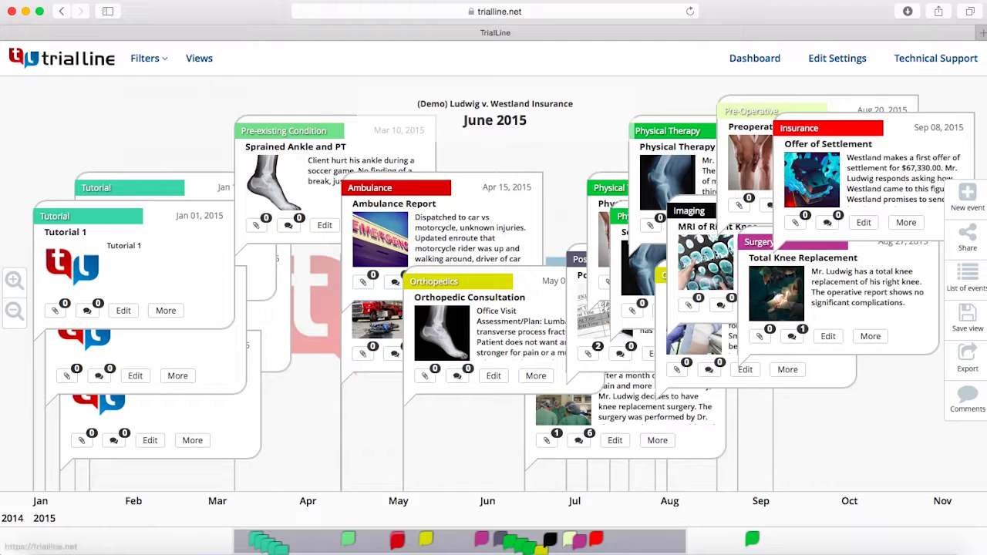
# Open the Features Test timeline and filter it to show all event categories.
pyautogui.click(92, 59)
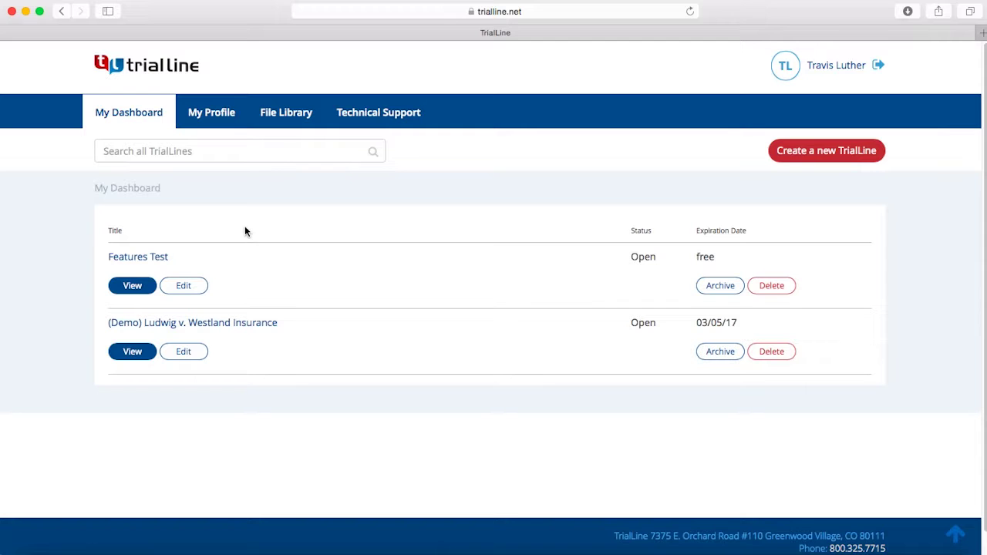
pyautogui.click(131, 285)
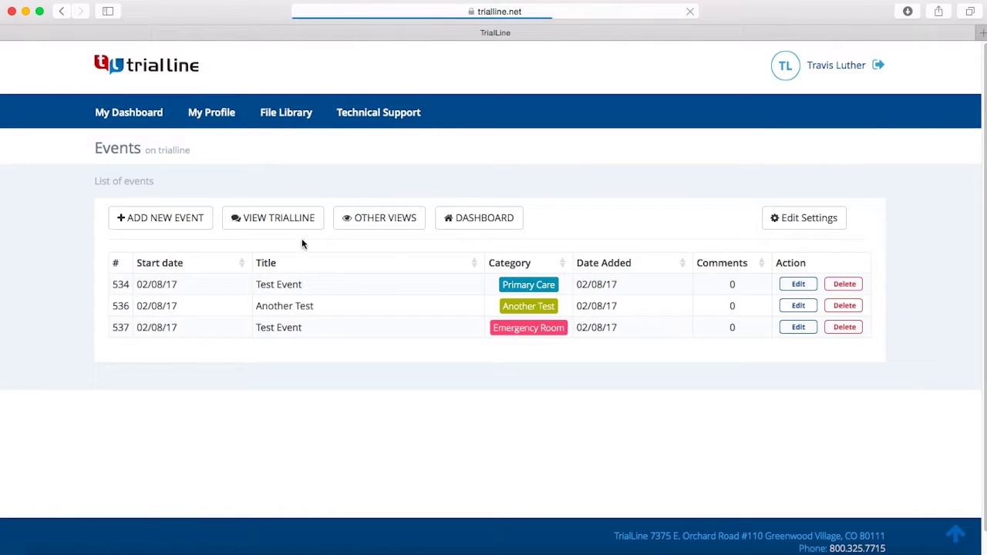
pyautogui.click(283, 222)
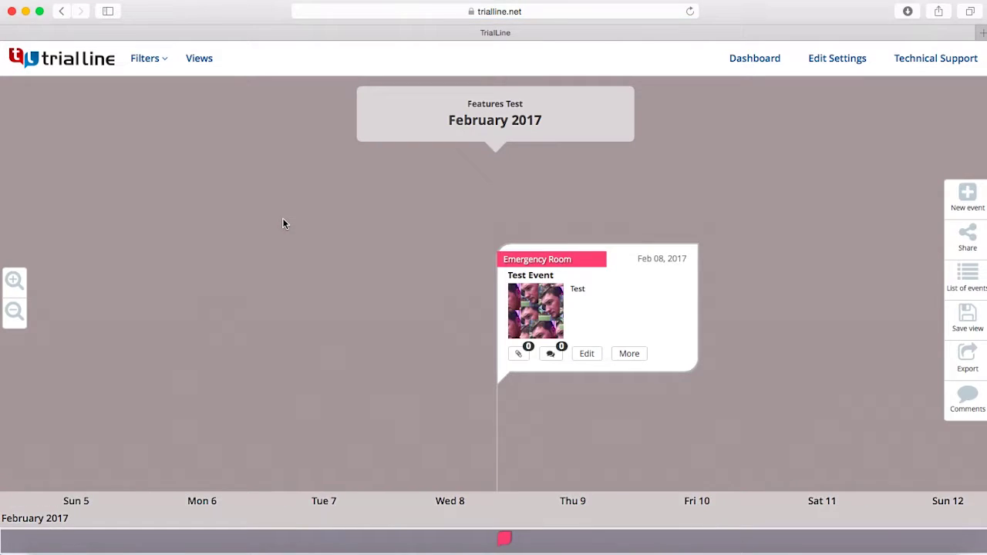
pyautogui.click(144, 57)
pyautogui.click(29, 194)
pyautogui.click(34, 93)
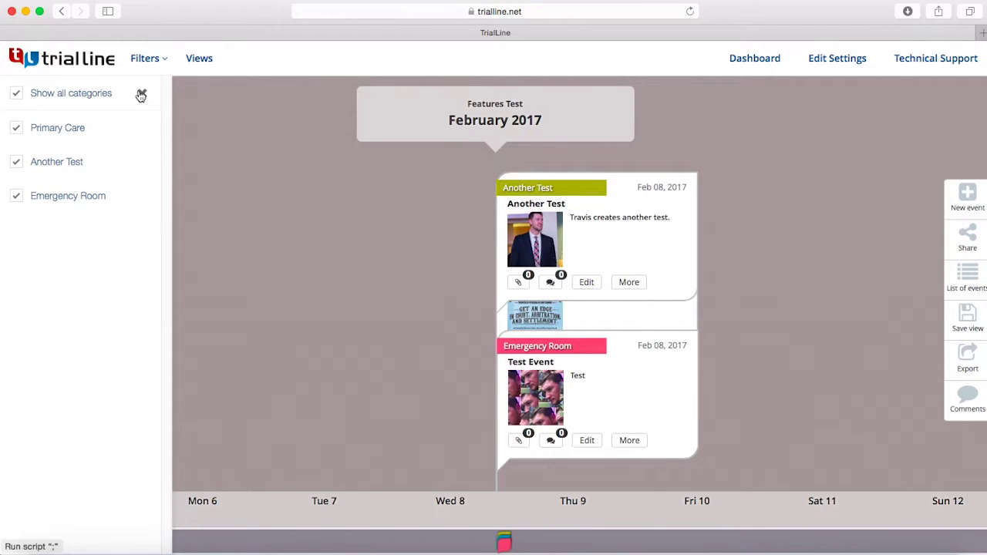
pyautogui.click(142, 93)
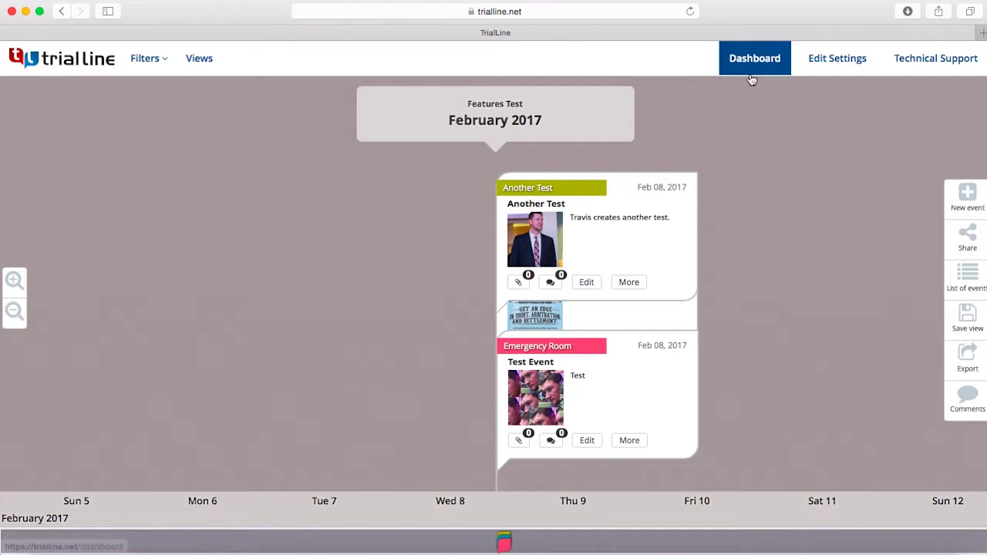
# Replace the Features Test background with bus accident.jpg from the TrialLine Demo folder and save the settings.
pyautogui.click(837, 60)
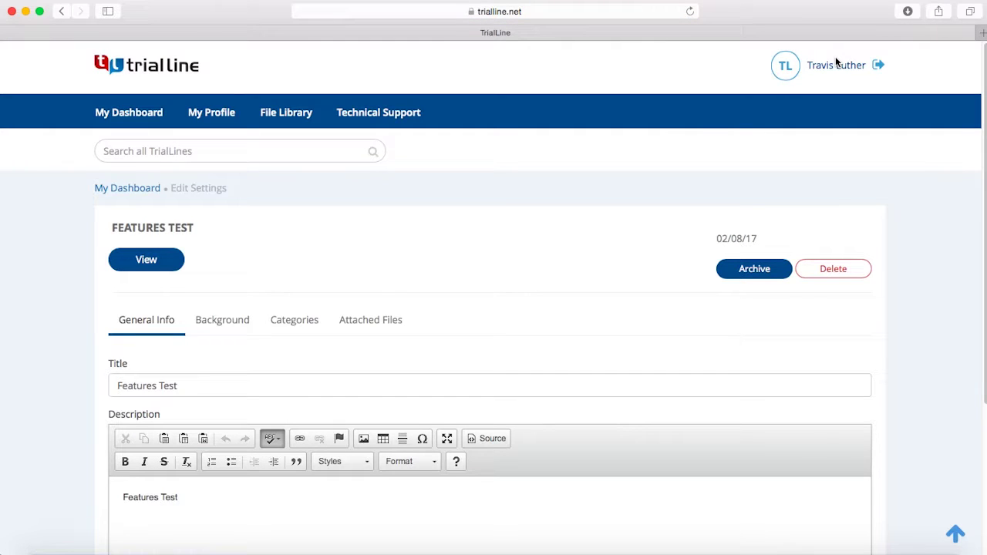
pyautogui.click(221, 321)
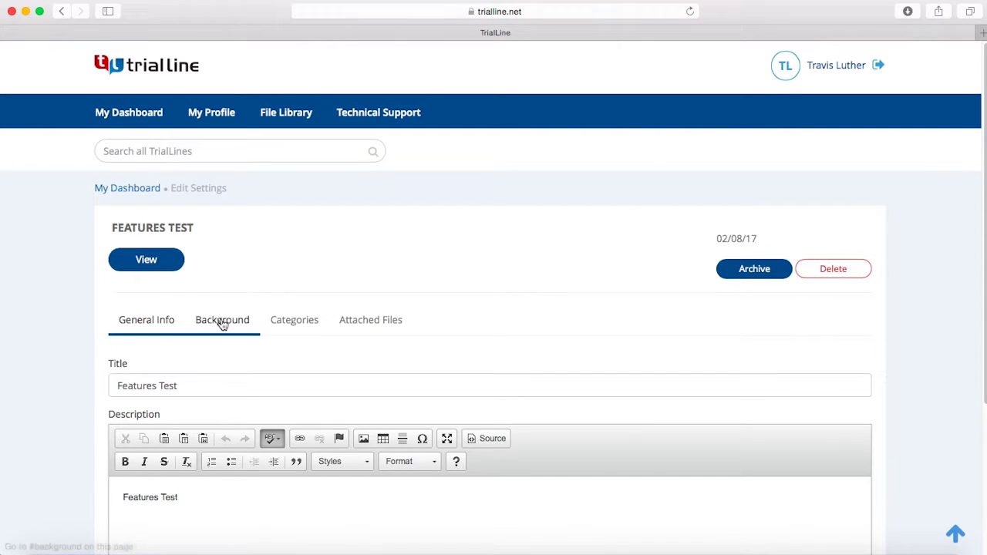
pyautogui.scroll(-3, 547, 419)
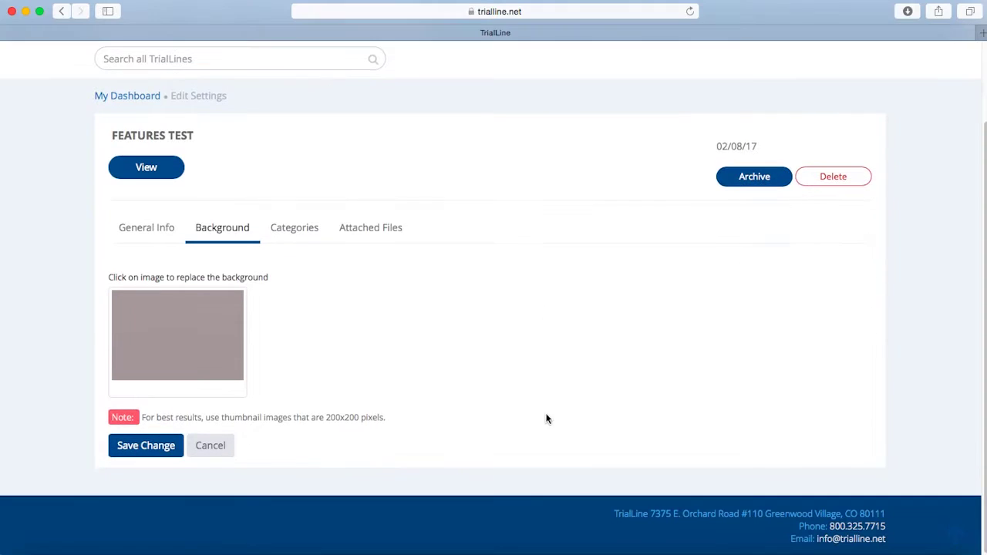
pyautogui.click(183, 328)
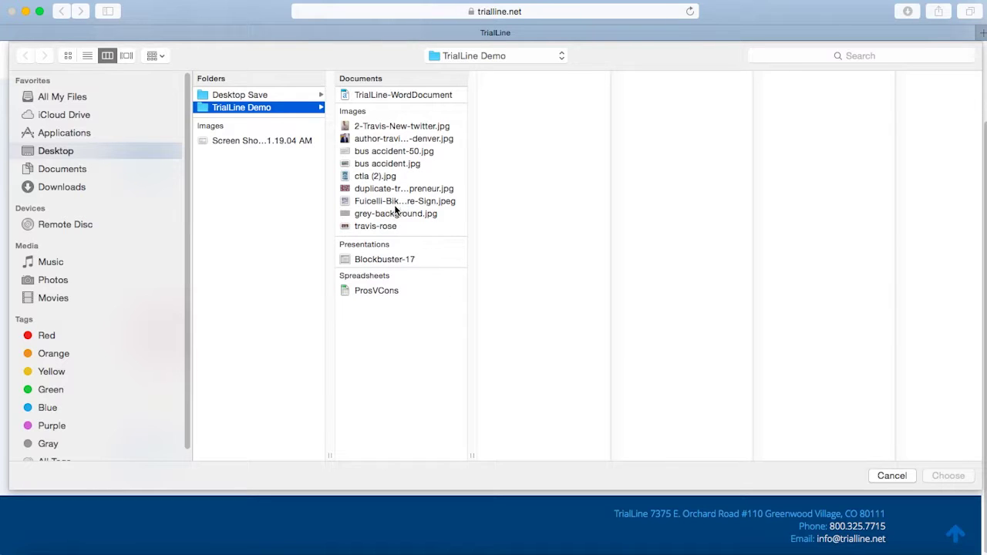
pyautogui.click(387, 164)
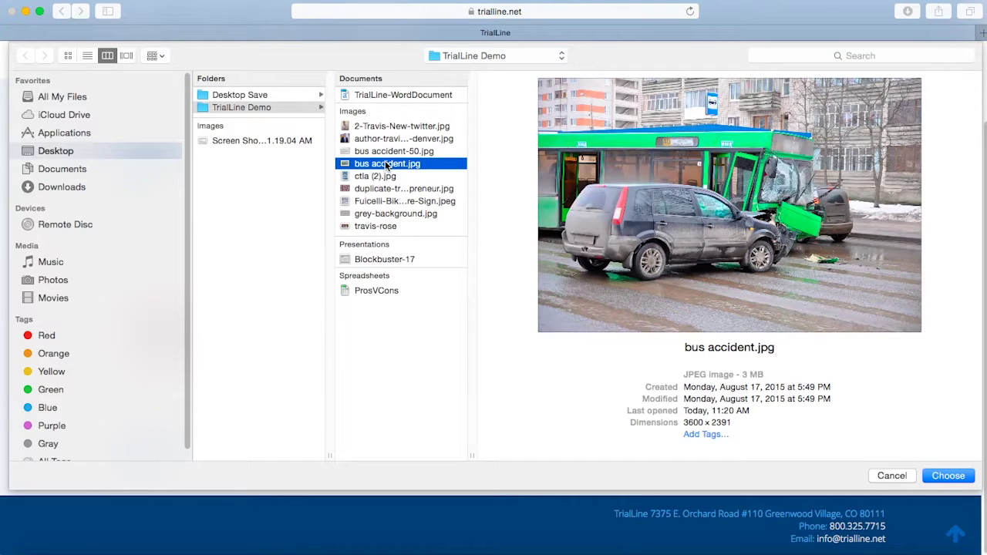
pyautogui.doubleClick(387, 163)
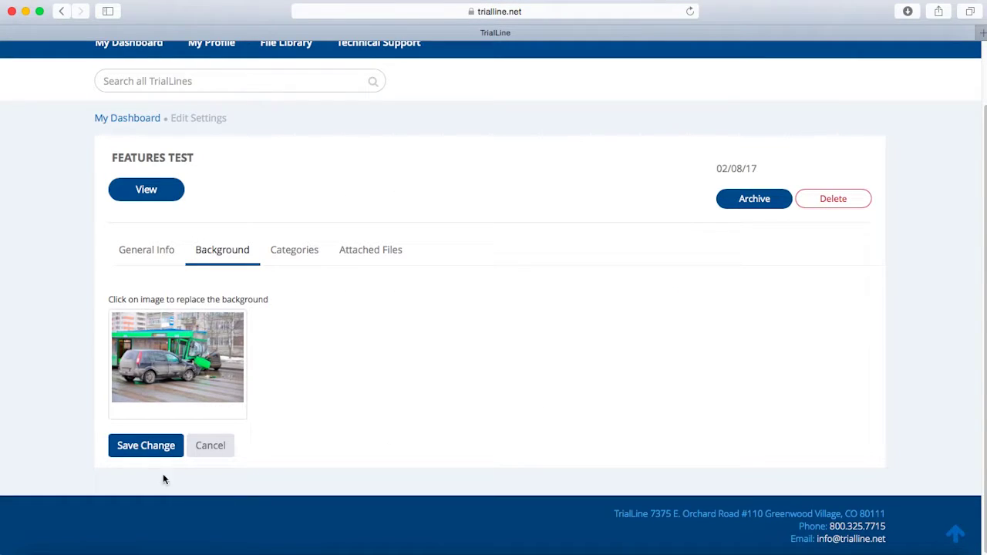
pyautogui.click(140, 448)
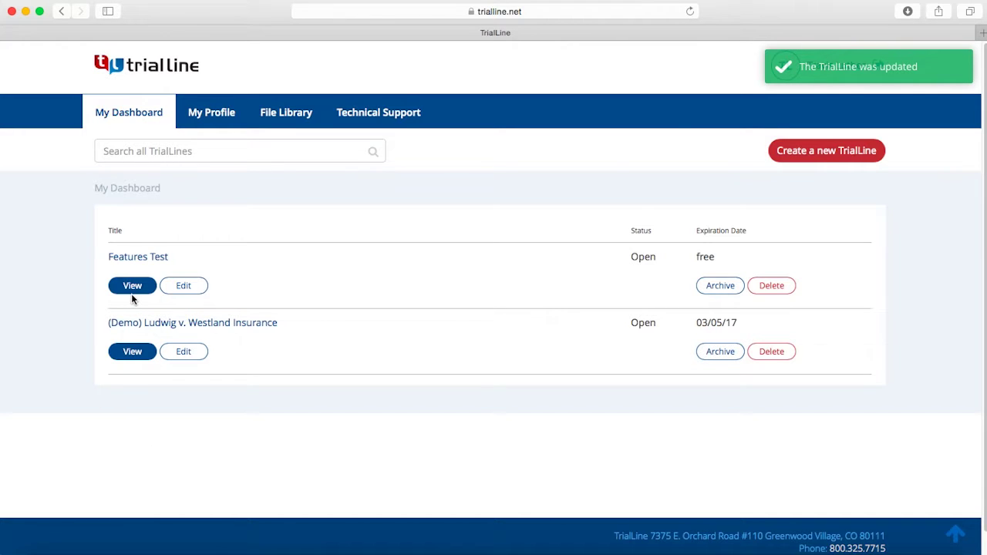
# Open the Features Test timeline and check how the event cards look against the bus accident background.
pyautogui.click(133, 287)
pyautogui.click(274, 219)
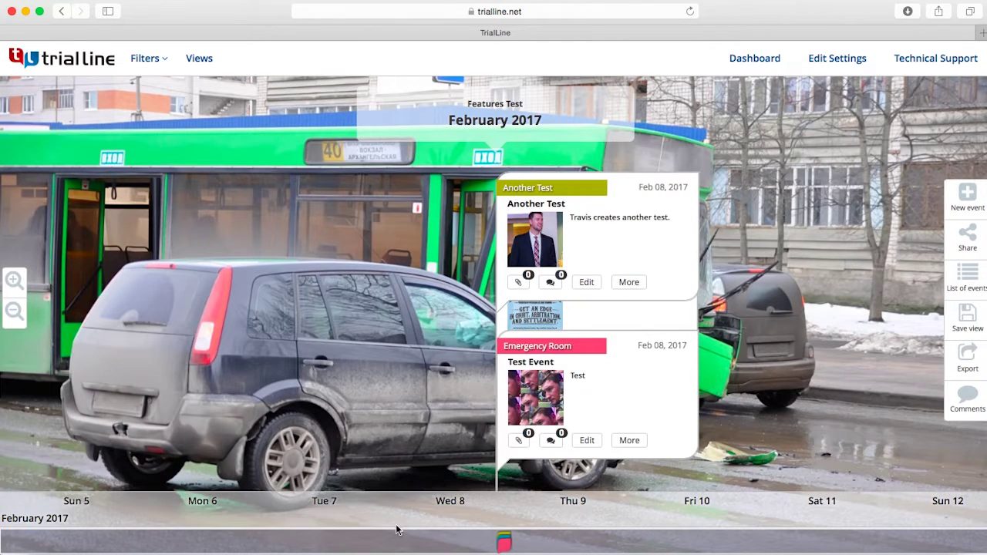
pyautogui.moveTo(413, 545); pyautogui.dragTo(686, 547)
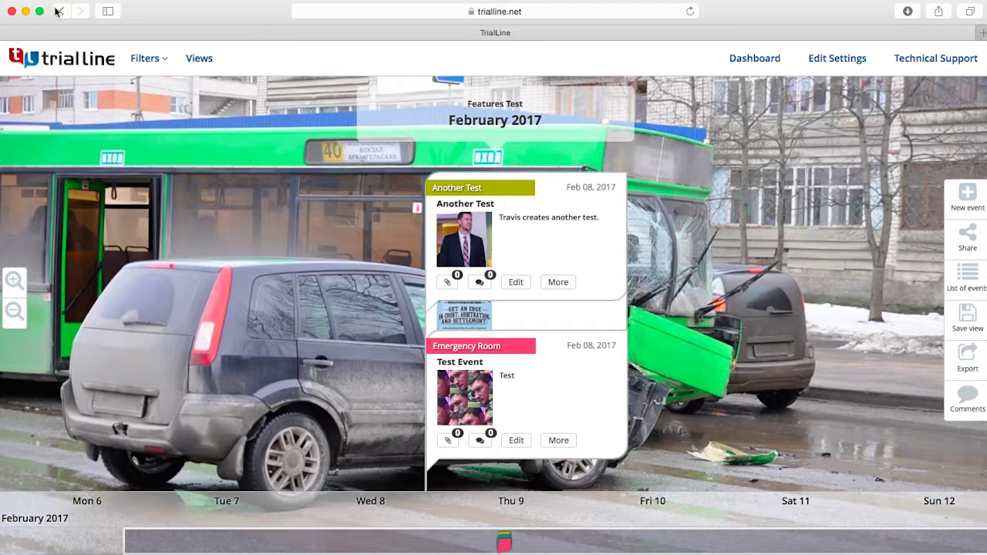
# Switch to the desktop and open bus accident.jpg from the TrialLine Demo folder in Photoshop.
pyautogui.click(26, 11)
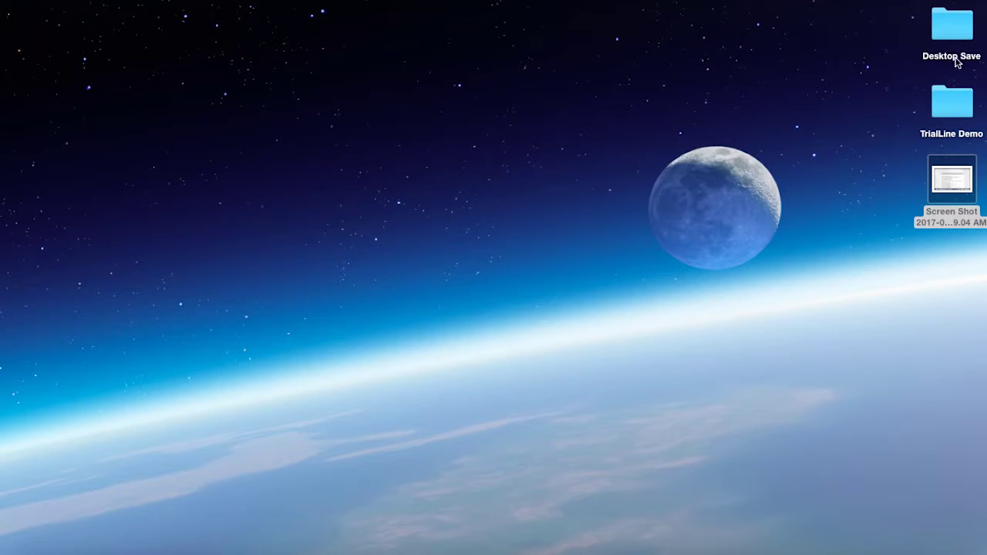
pyautogui.doubleClick(953, 112)
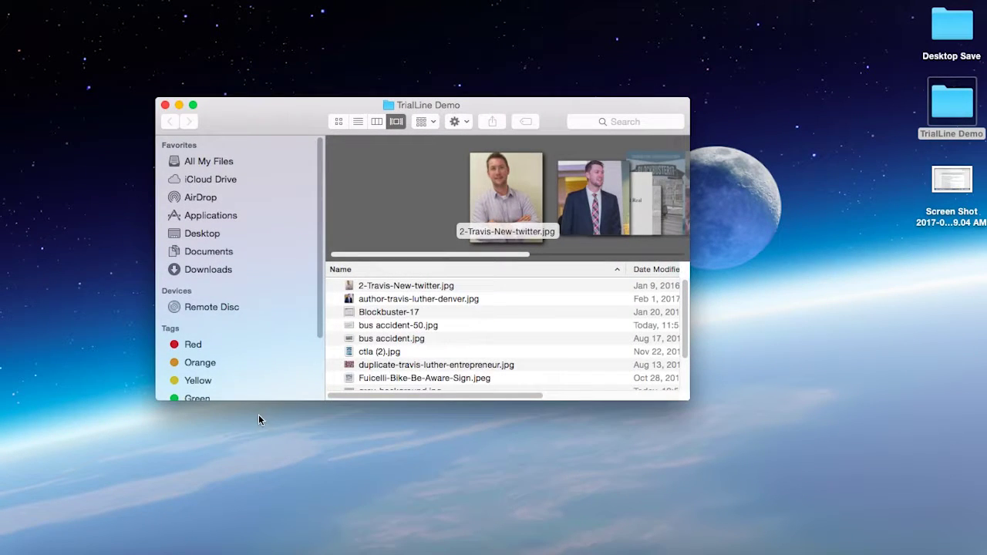
pyautogui.scroll(-1, 400, 344)
pyautogui.click(400, 338)
pyautogui.moveTo(398, 339); pyautogui.dragTo(550, 524)
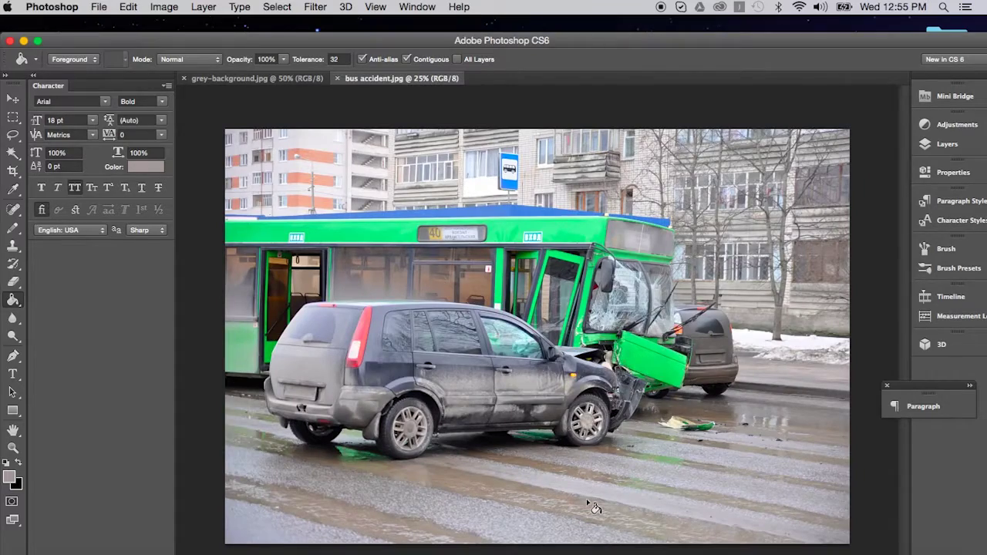
# Select the whole bus accident image with the Rectangular Marquee and add a new layer above the background.
pyautogui.click(13, 118)
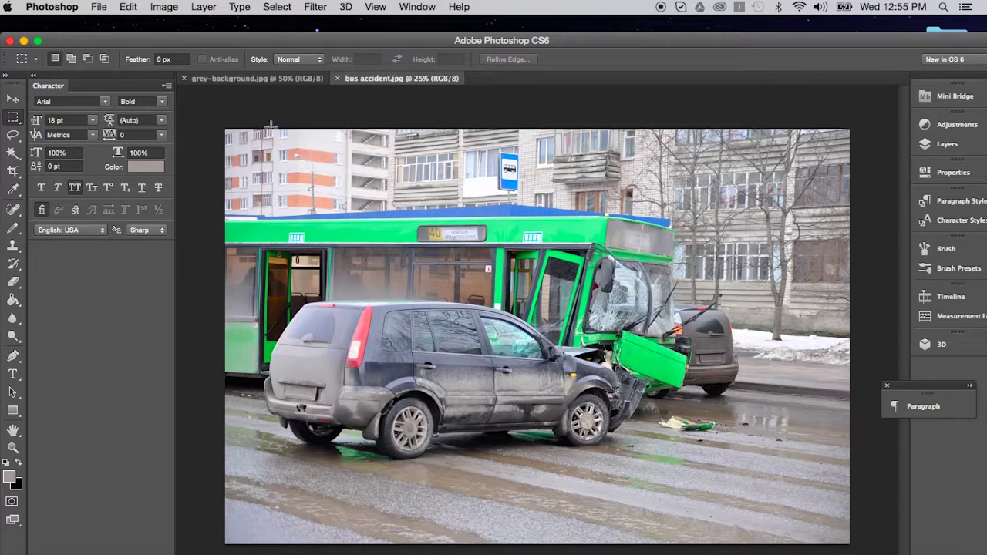
pyautogui.moveTo(204, 118); pyautogui.dragTo(879, 540)
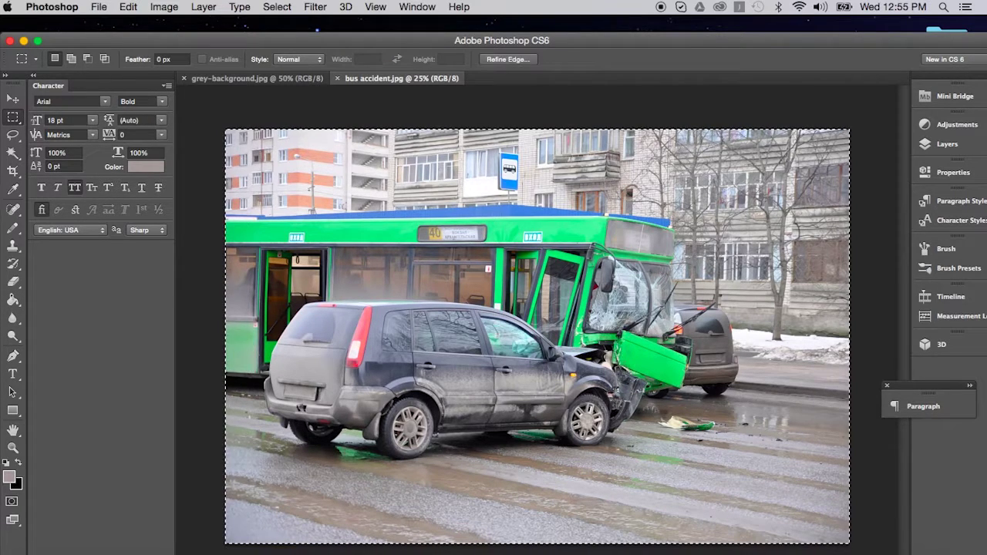
pyautogui.click(946, 144)
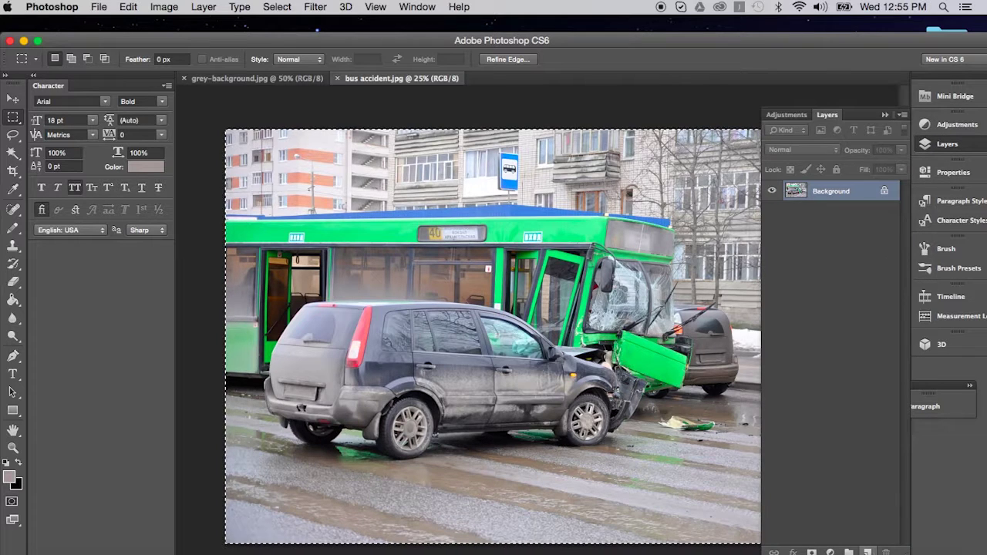
pyautogui.click(868, 552)
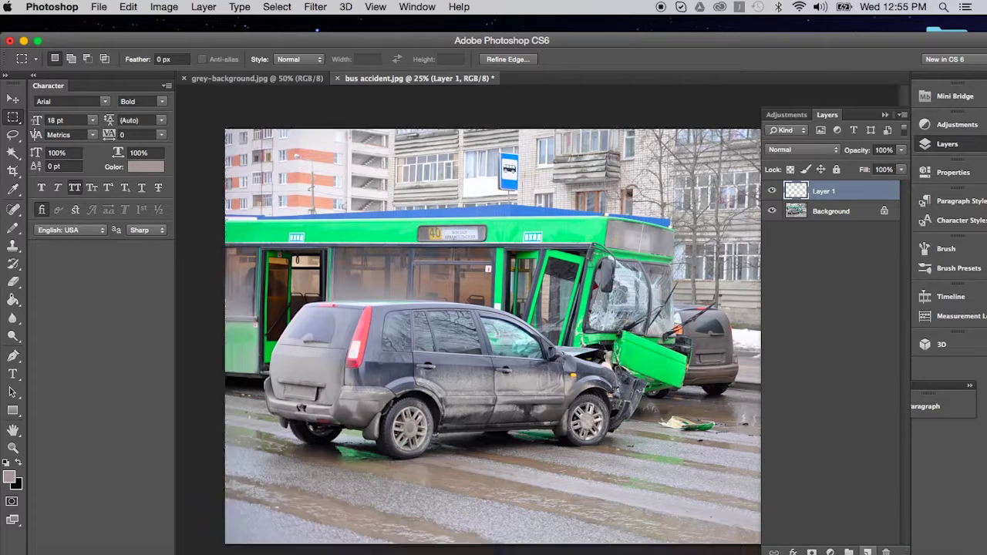
# Fill the new layer with near-white (RGB 251, 250, 250) using the Paint Bucket and set its opacity to 50%.
pyautogui.click(10, 479)
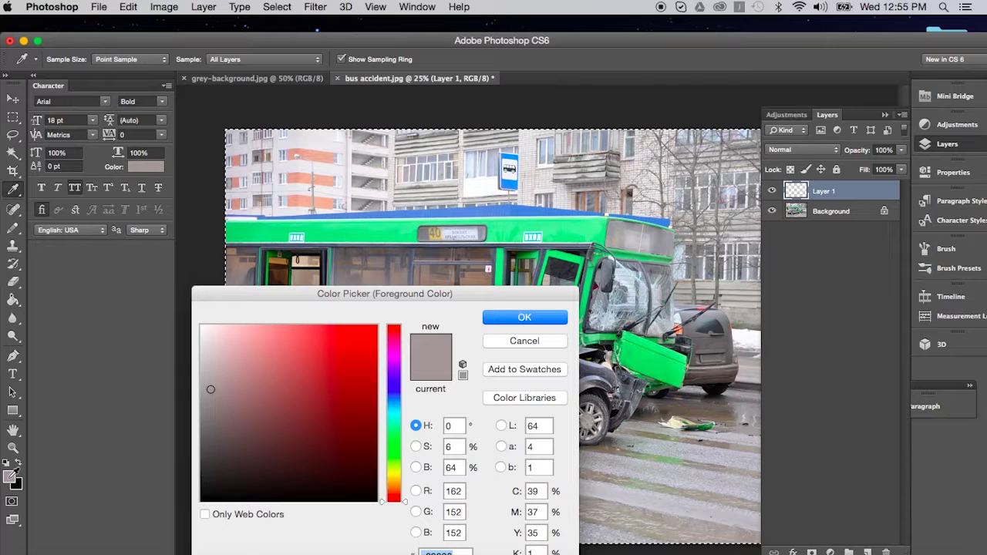
pyautogui.click(202, 325)
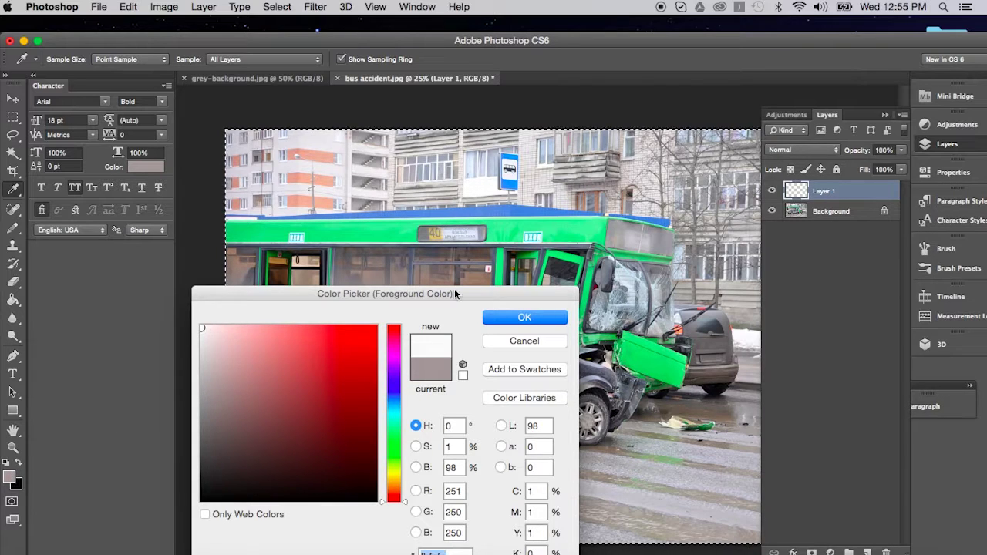
pyautogui.click(524, 317)
pyautogui.click(14, 300)
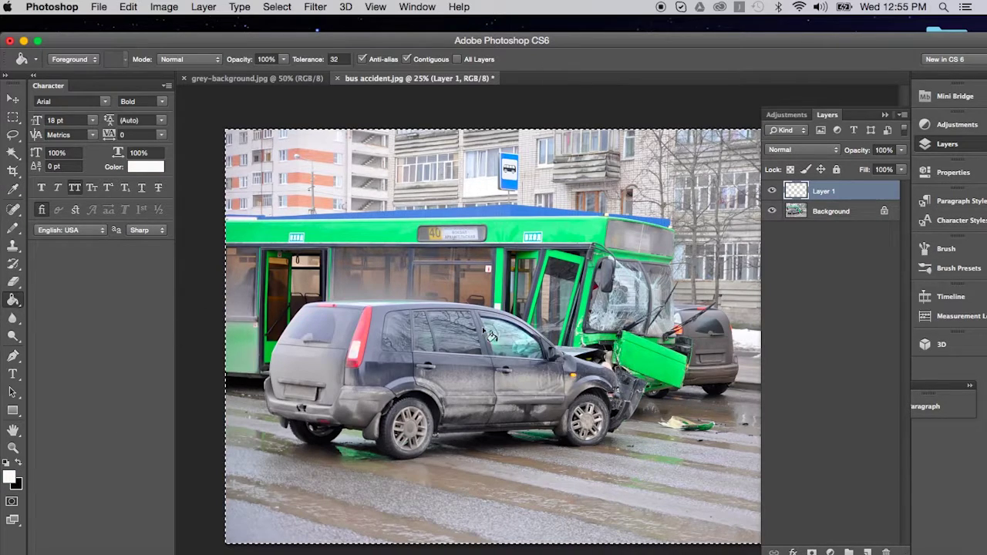
pyautogui.click(482, 317)
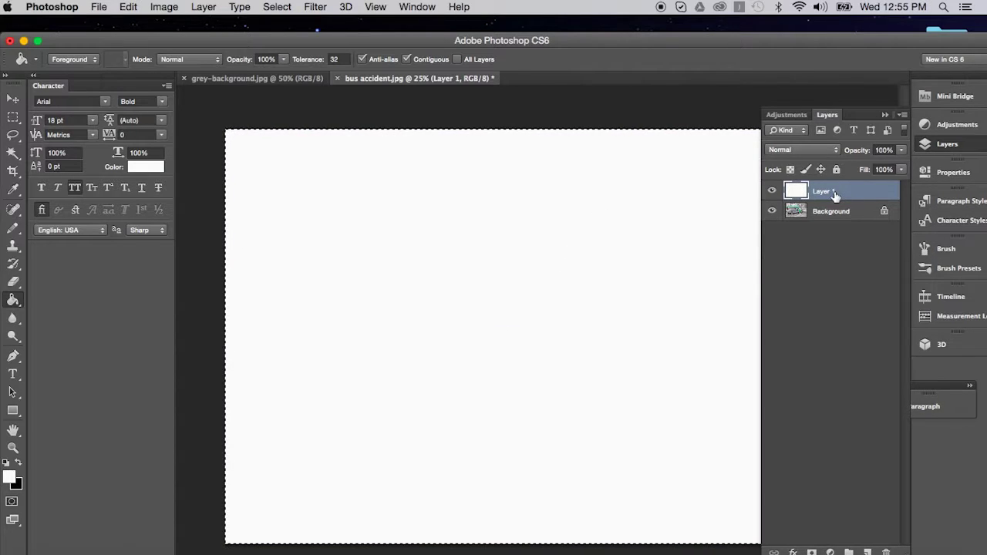
pyautogui.click(884, 151)
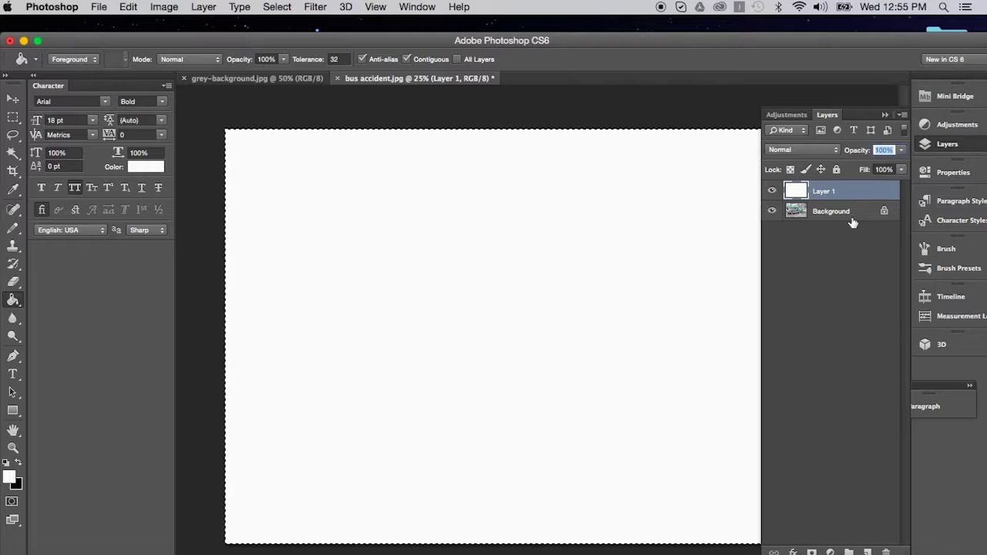
pyautogui.write('50')
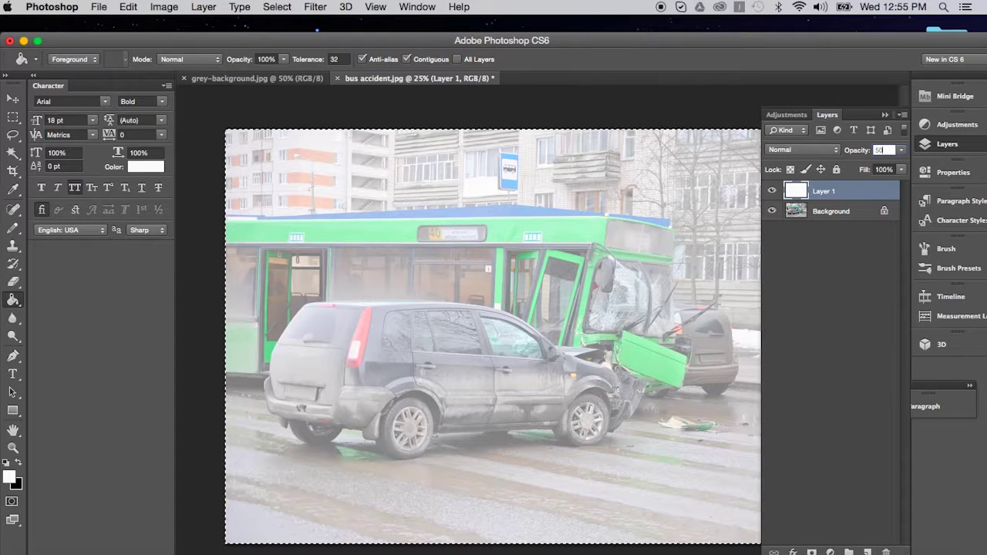
# Apply the 50% opacity to the white layer and clear the selection around the bus accident image.
pyautogui.press('Return')
pyautogui.click(881, 116)
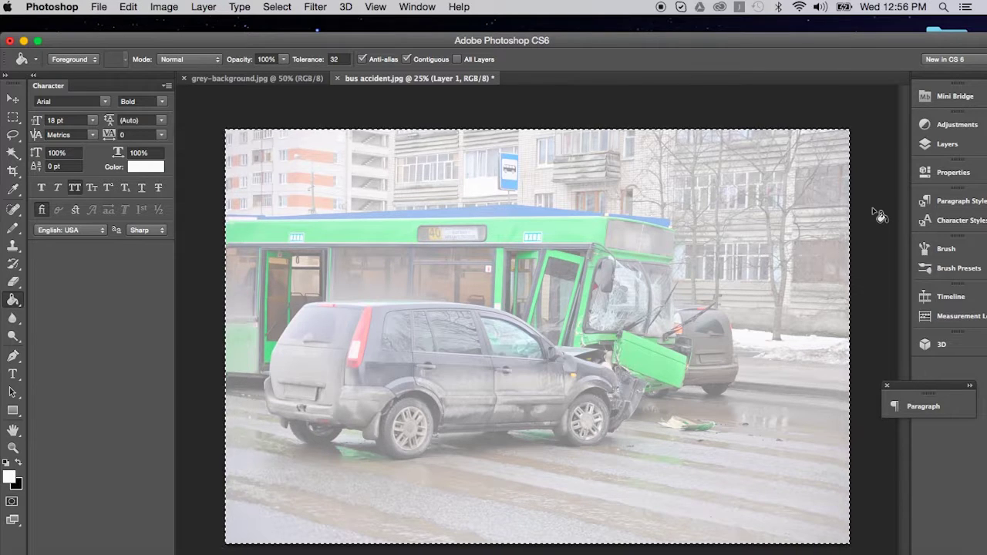
pyautogui.press('super+d')
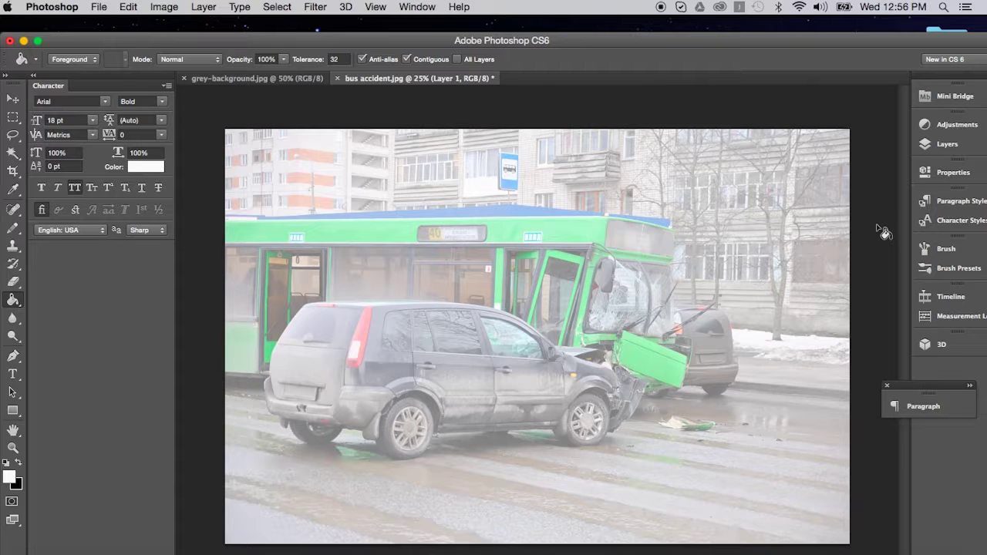
# Save the faded image as a JPEG copy named bus accident-50 in the TrialLine Demo folder, replacing the existing file.
pyautogui.click(99, 8)
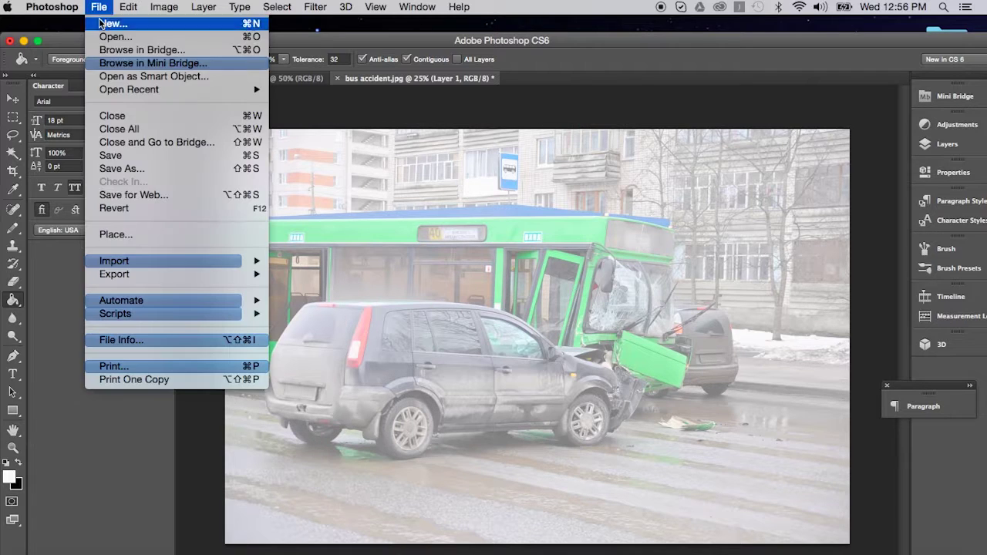
pyautogui.click(146, 168)
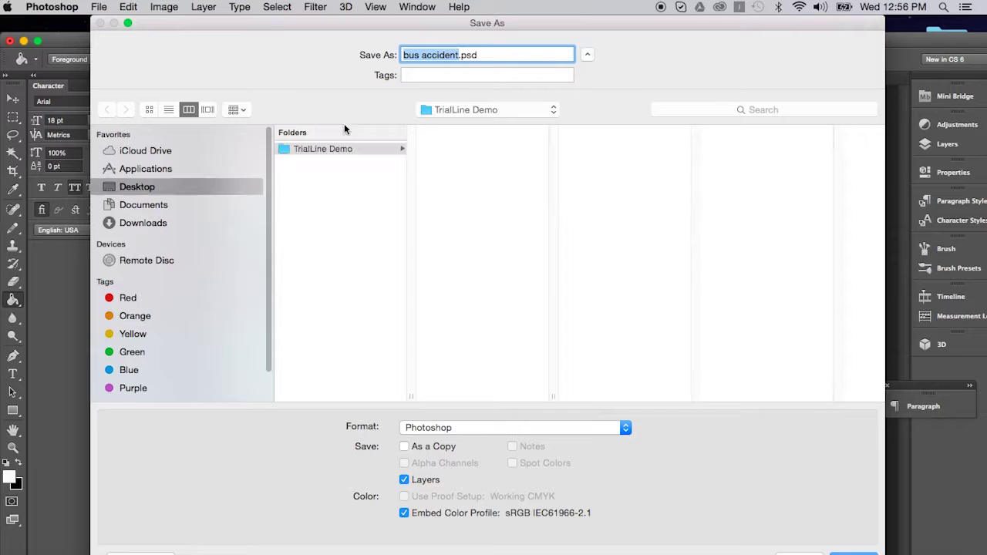
pyautogui.click(460, 58)
pyautogui.write('-50')
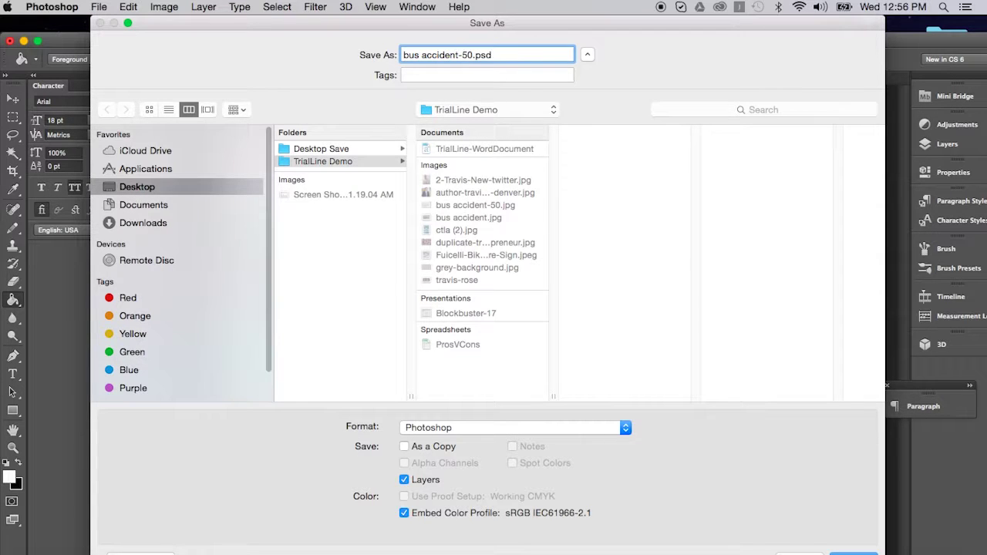
pyautogui.click(464, 428)
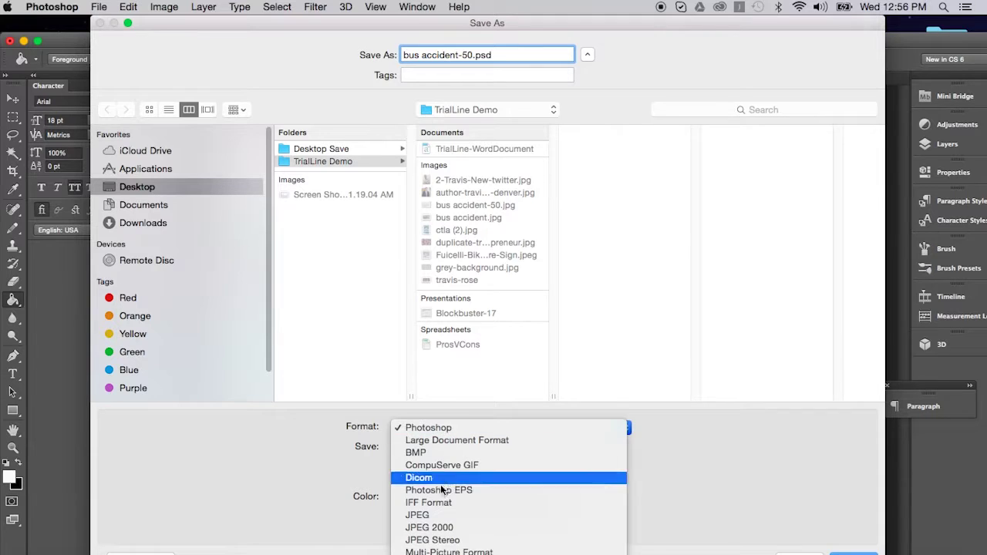
pyautogui.click(443, 518)
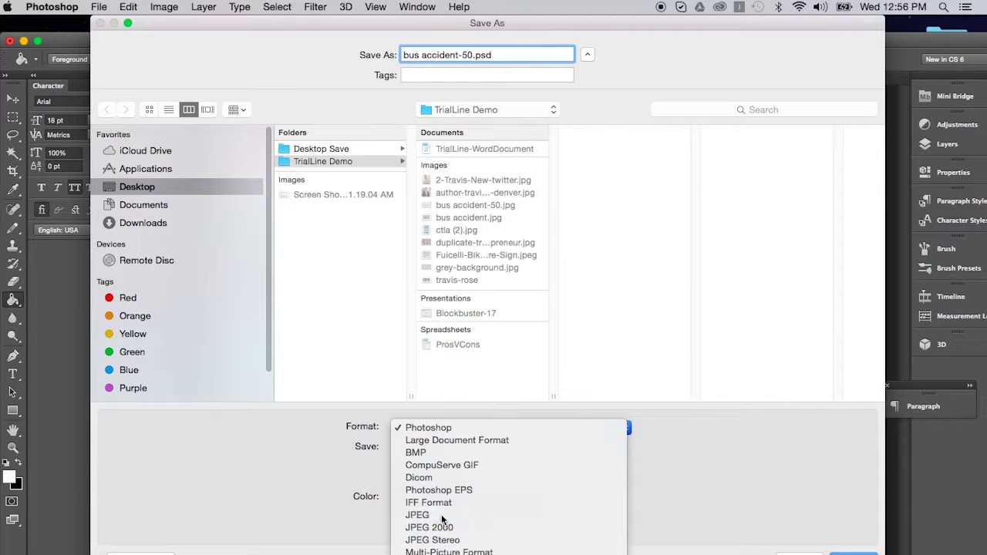
pyautogui.click(322, 164)
pyautogui.click(853, 554)
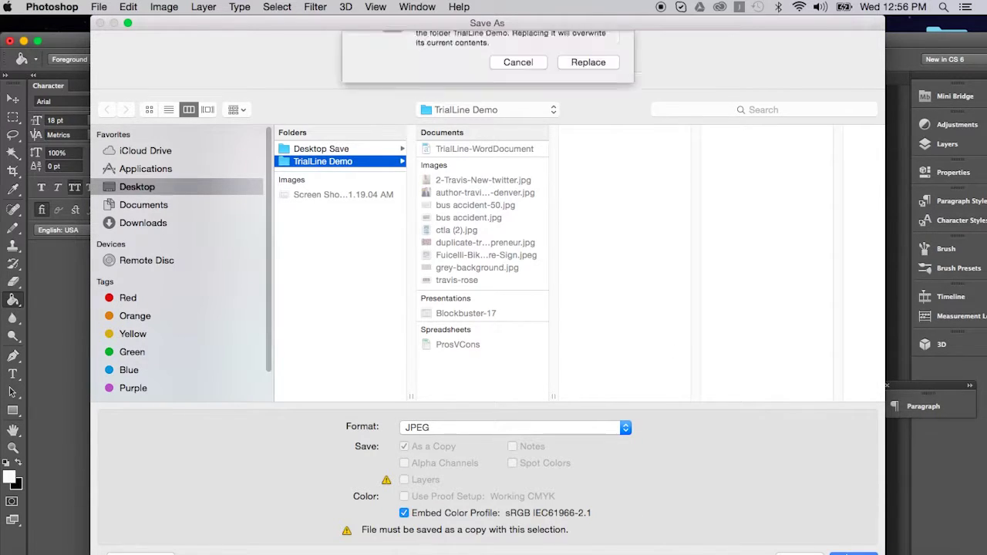
pyautogui.click(589, 115)
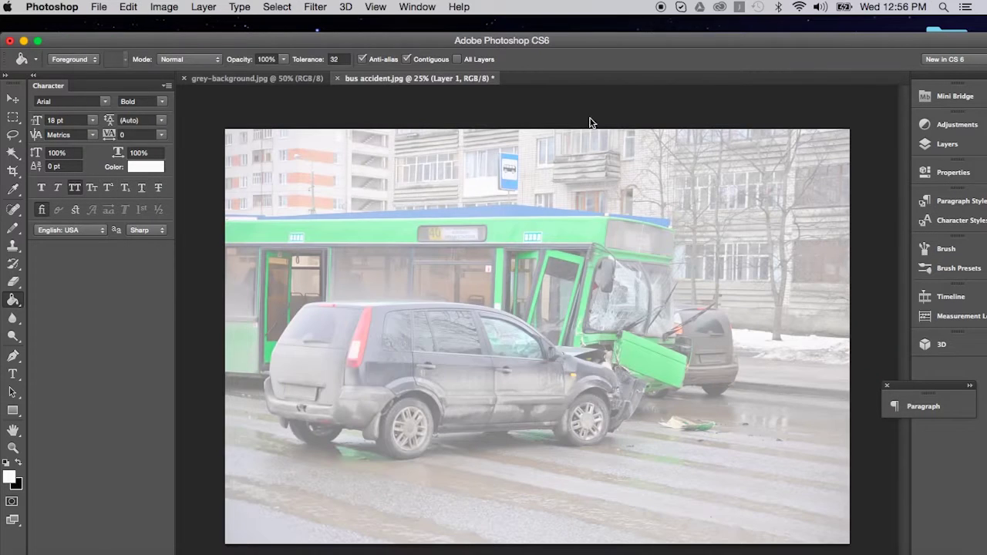
pyautogui.click(589, 208)
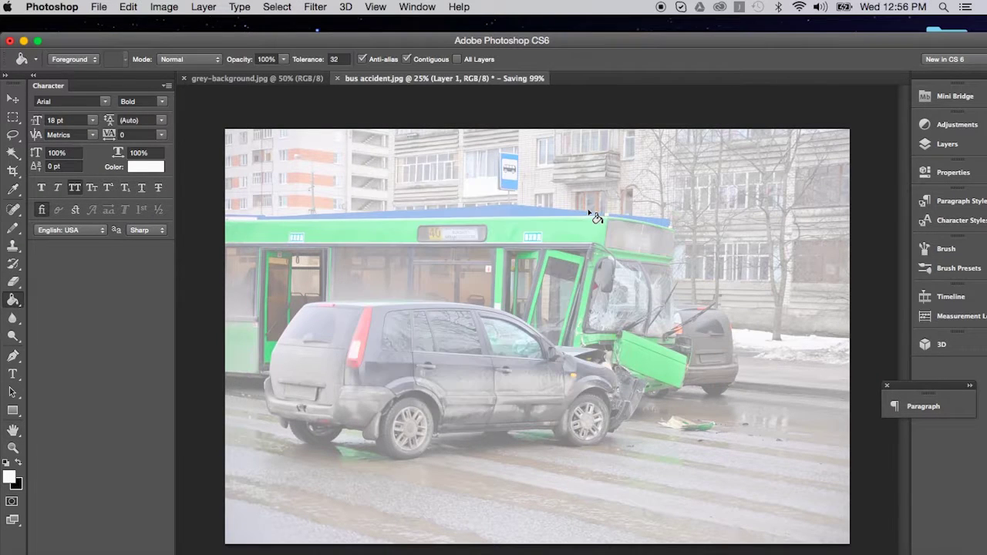
# Minimize Photoshop, switch back to TrialLine in the browser and open the background settings of Features Test.
pyautogui.click(23, 40)
pyautogui.click(855, 553)
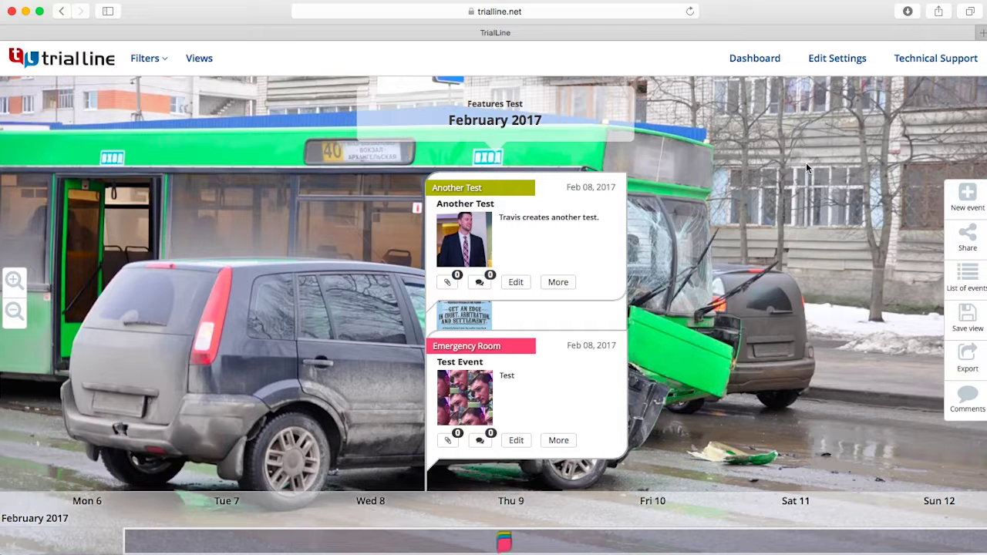
pyautogui.click(838, 61)
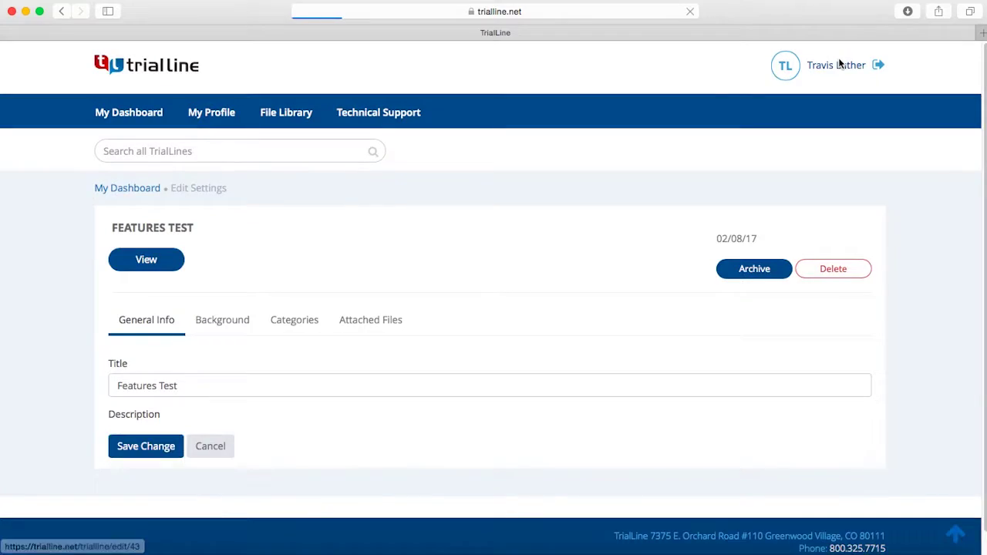
pyautogui.click(242, 320)
pyautogui.scroll(-1, 242, 324)
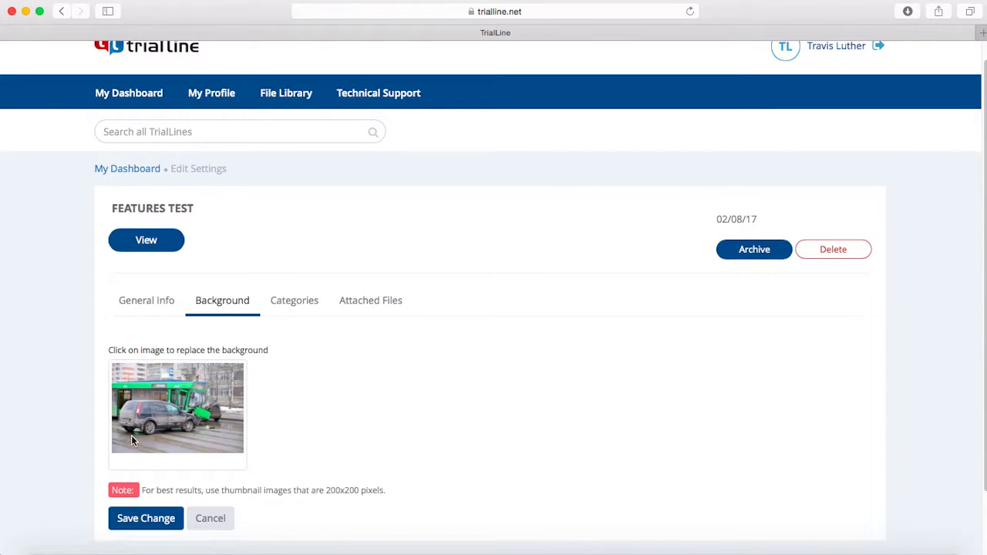
# Replace the Features Test background image with the faded bus accident-50.jpg and save the change.
pyautogui.click(132, 438)
pyautogui.doubleClick(423, 151)
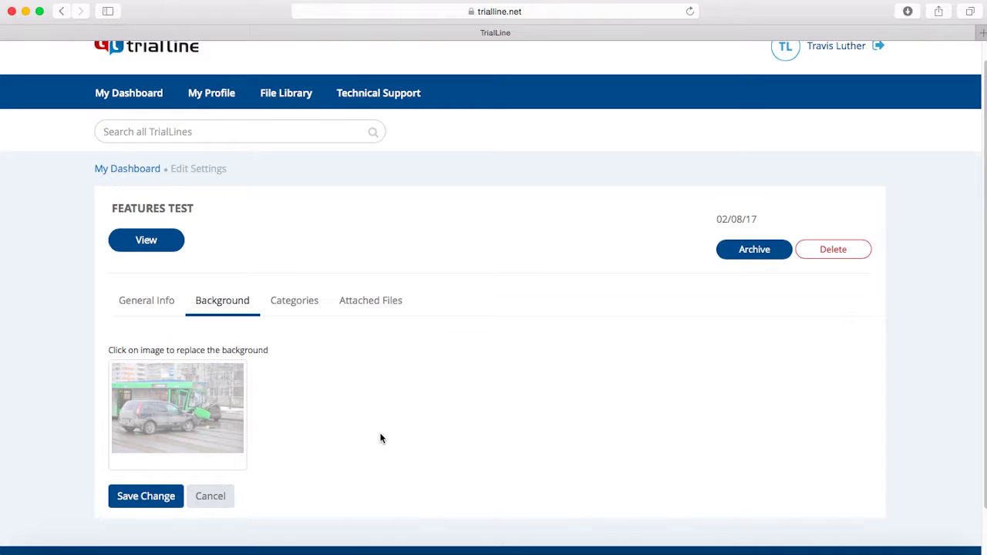
pyautogui.click(156, 498)
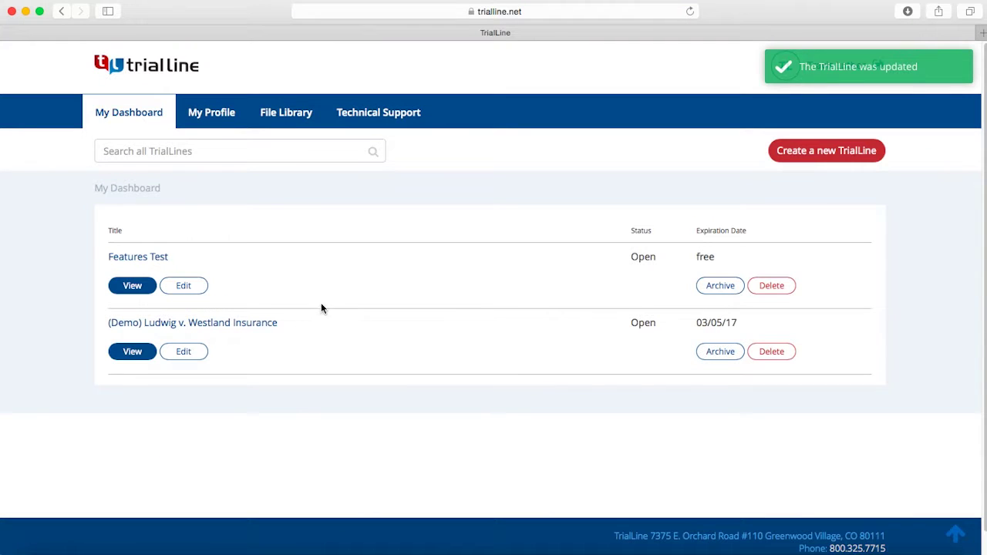
# Open the Features Test timeline from the dashboard to check the event cards against the faded background.
pyautogui.click(127, 287)
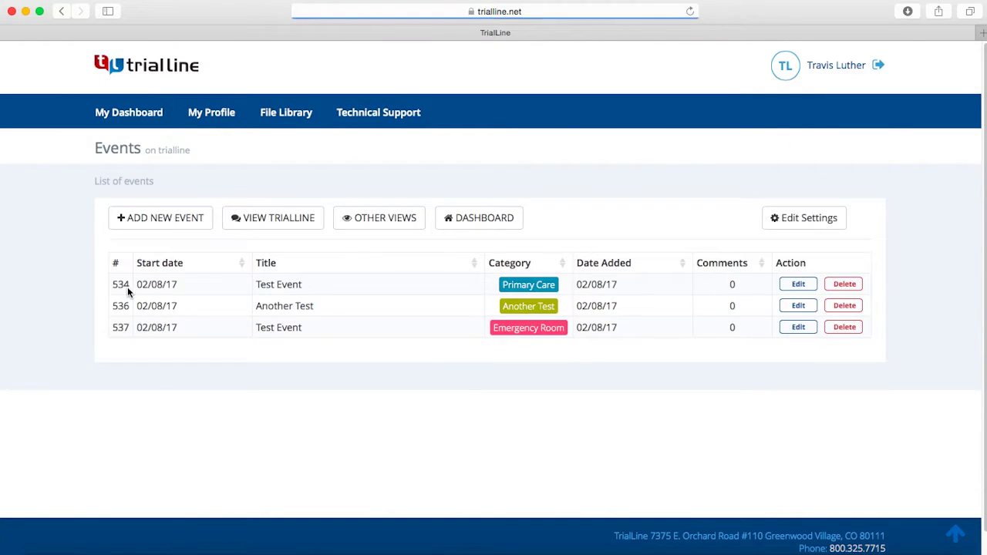
pyautogui.click(263, 217)
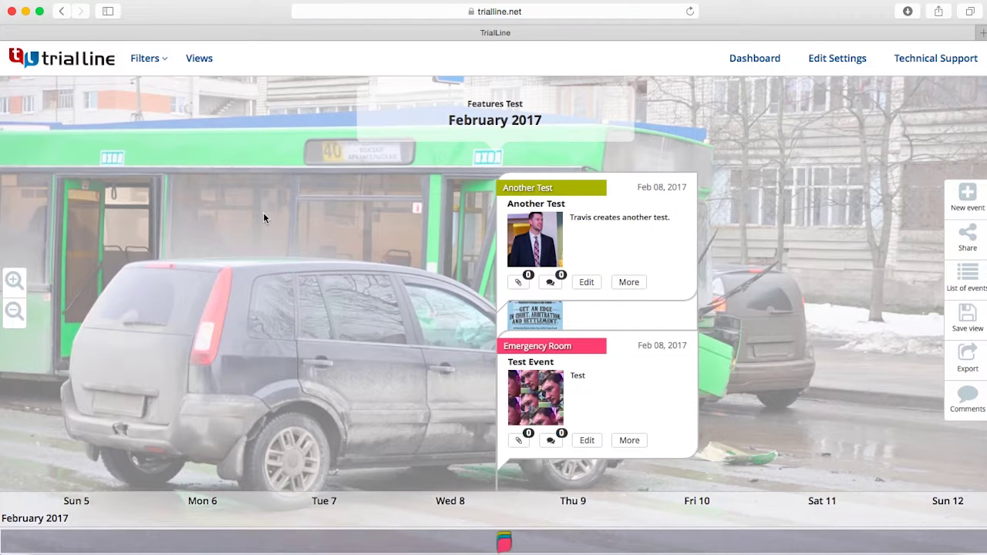